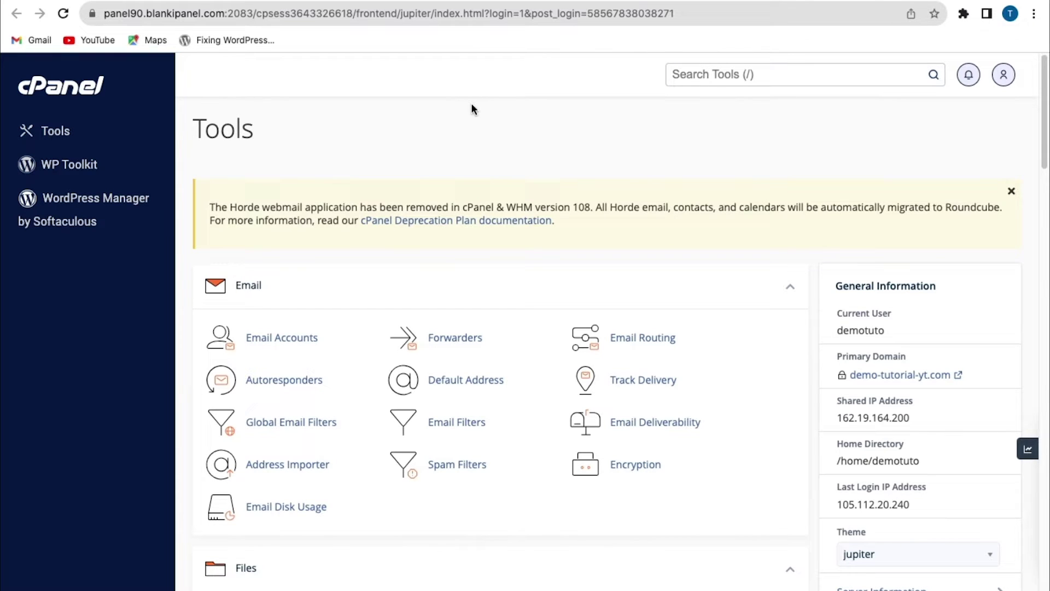
# - Open File Manager, look past the subdomain folders, and open the empty public_html folder
pyautogui.scroll(-6, 405, 251)
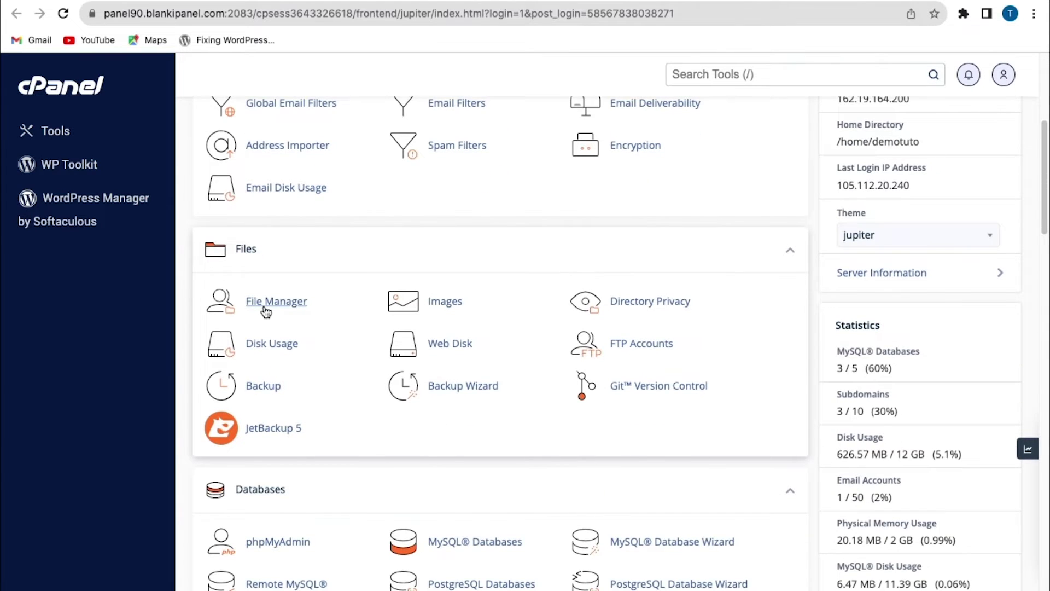
pyautogui.click(266, 309)
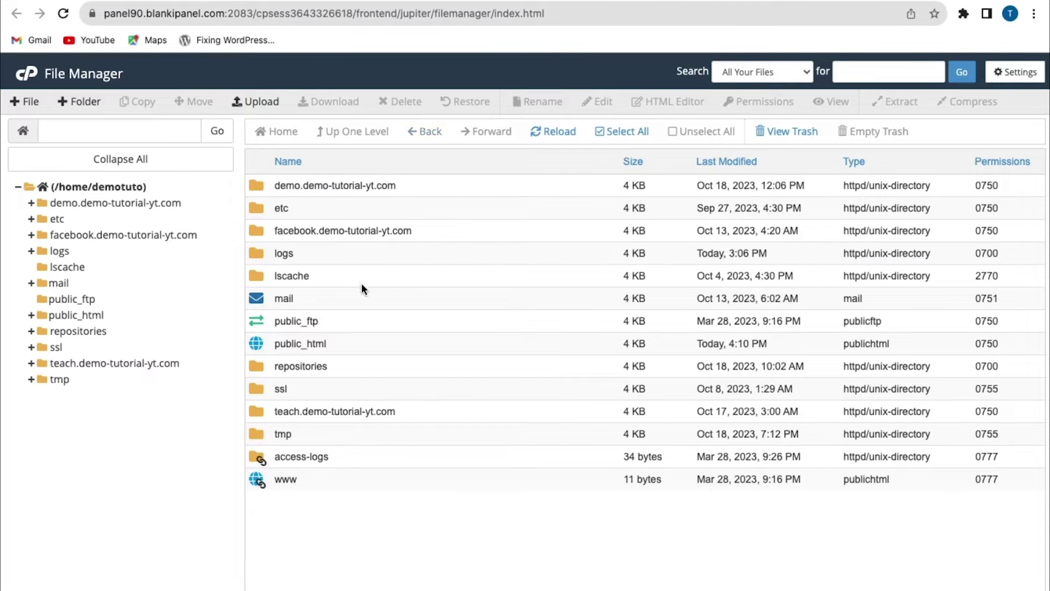
pyautogui.click(258, 182)
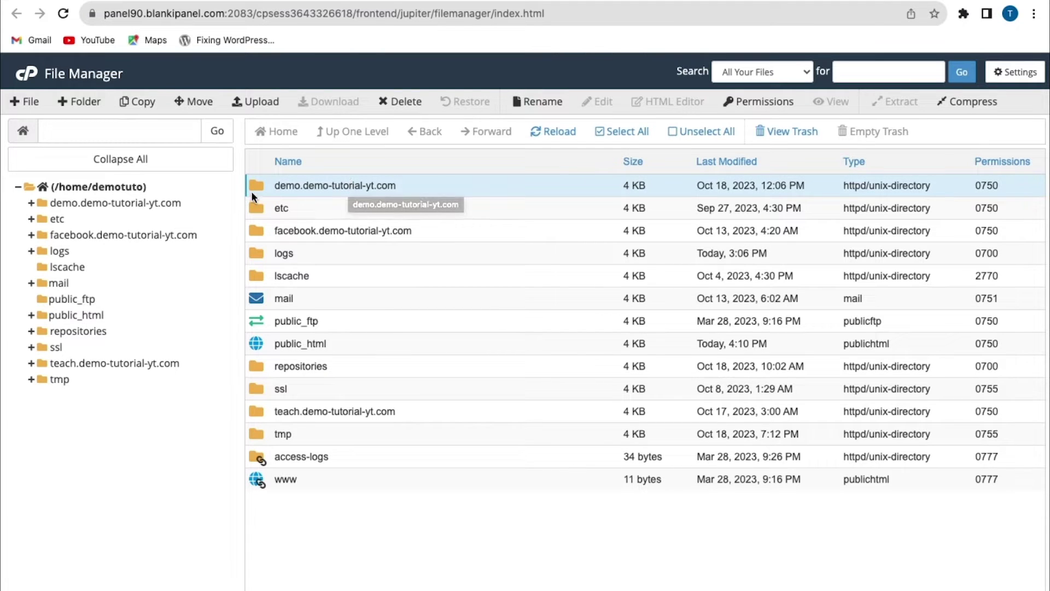
pyautogui.click(279, 231)
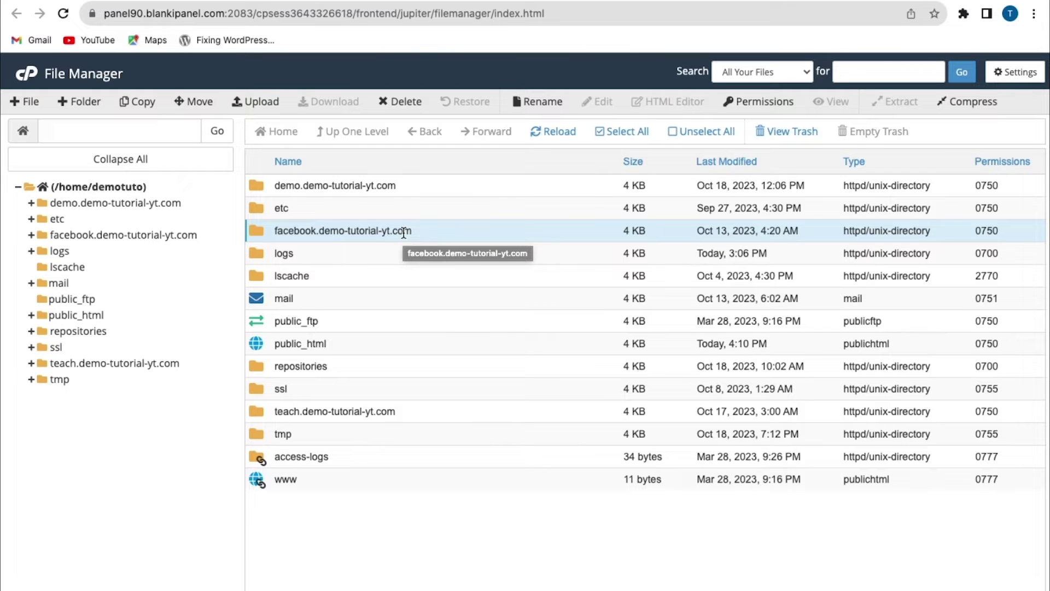
pyautogui.doubleClick(256, 345)
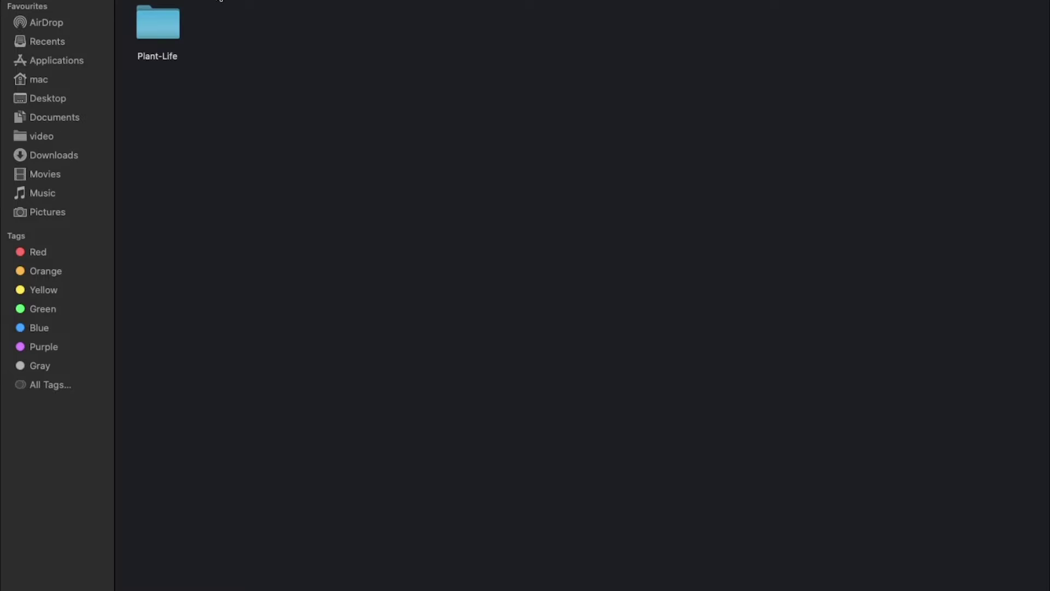
# - Check the Plant-Life folder's files, then compress it into Plant-Life.zip beside the folder
pyautogui.doubleClick(158, 25)
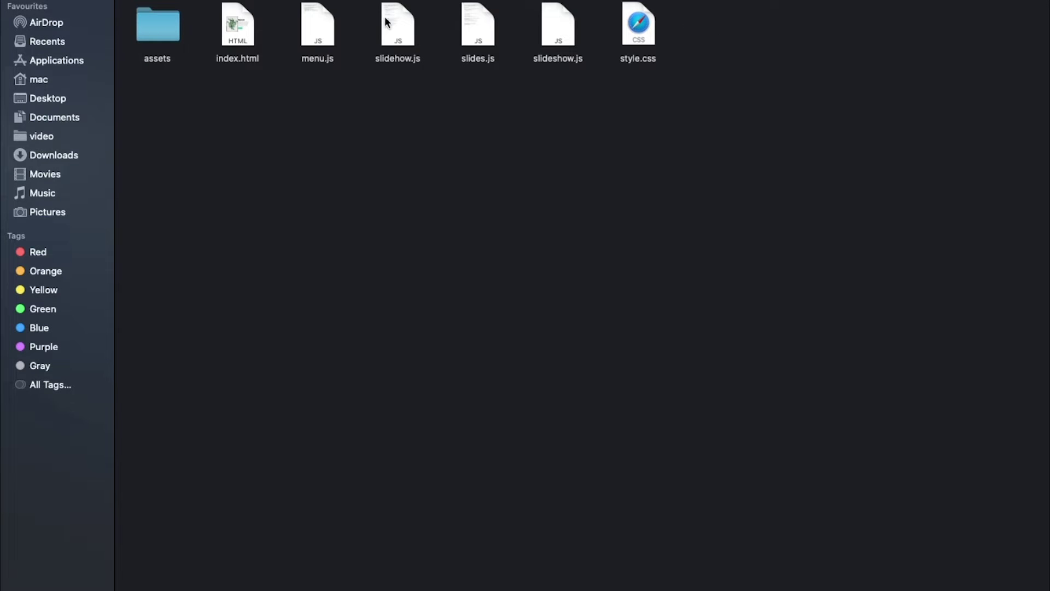
pyautogui.press('super+bracketleft')
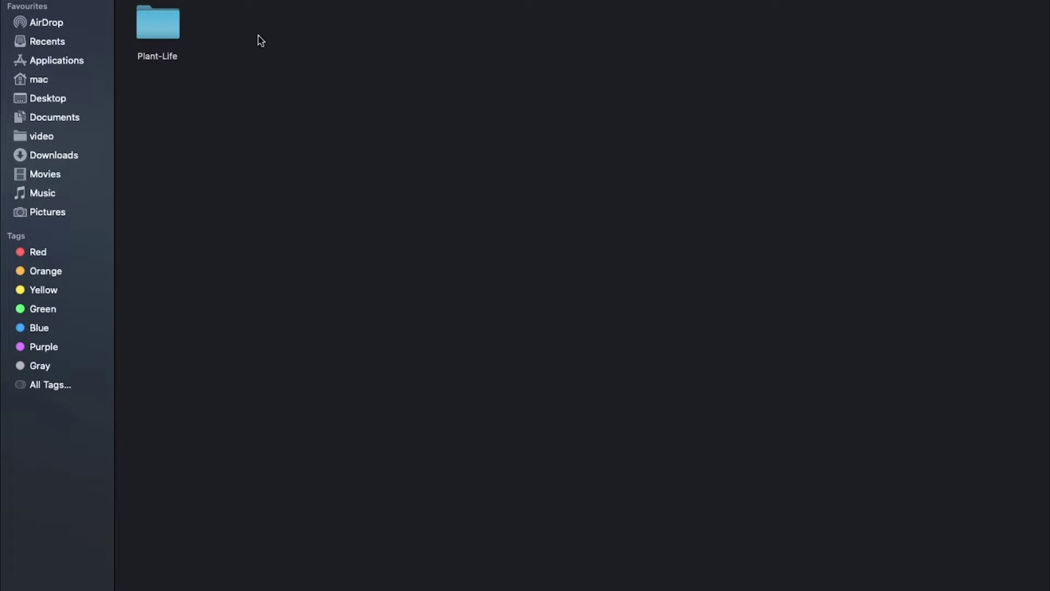
pyautogui.rightClick(160, 32)
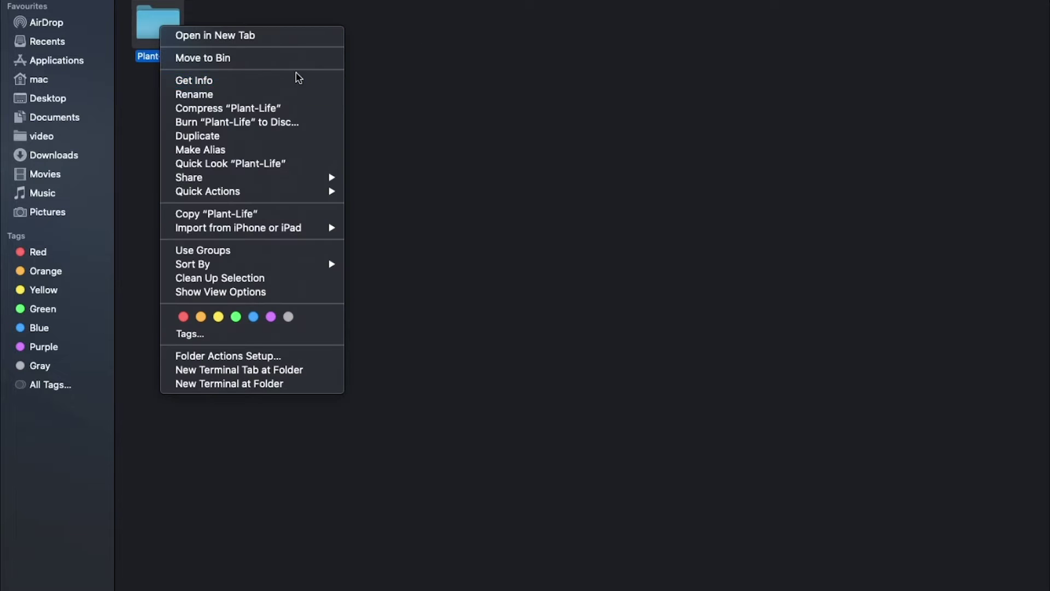
pyautogui.click(239, 108)
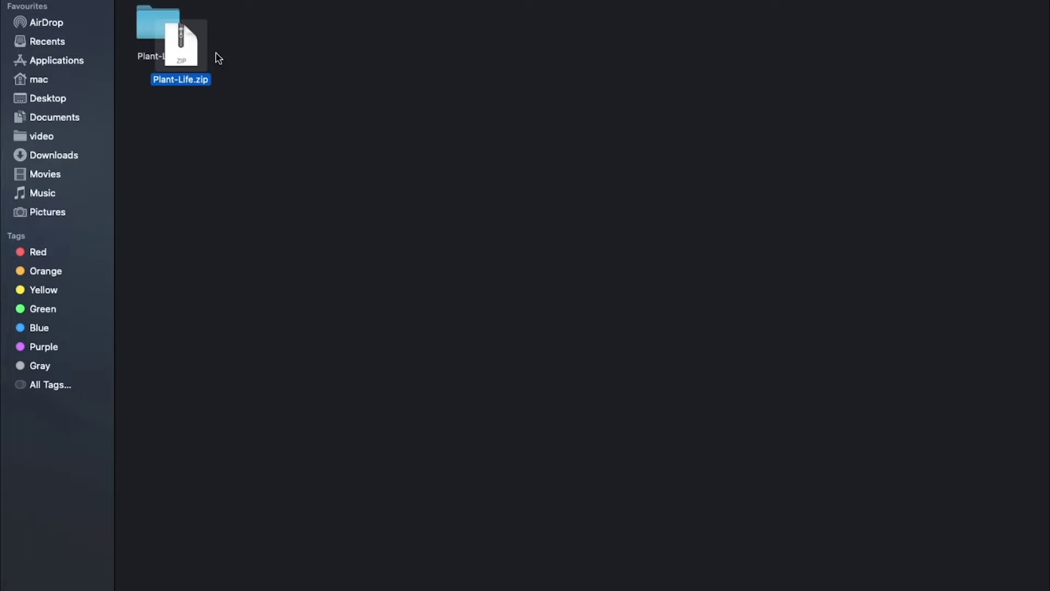
pyautogui.moveTo(194, 49); pyautogui.dragTo(224, 36)
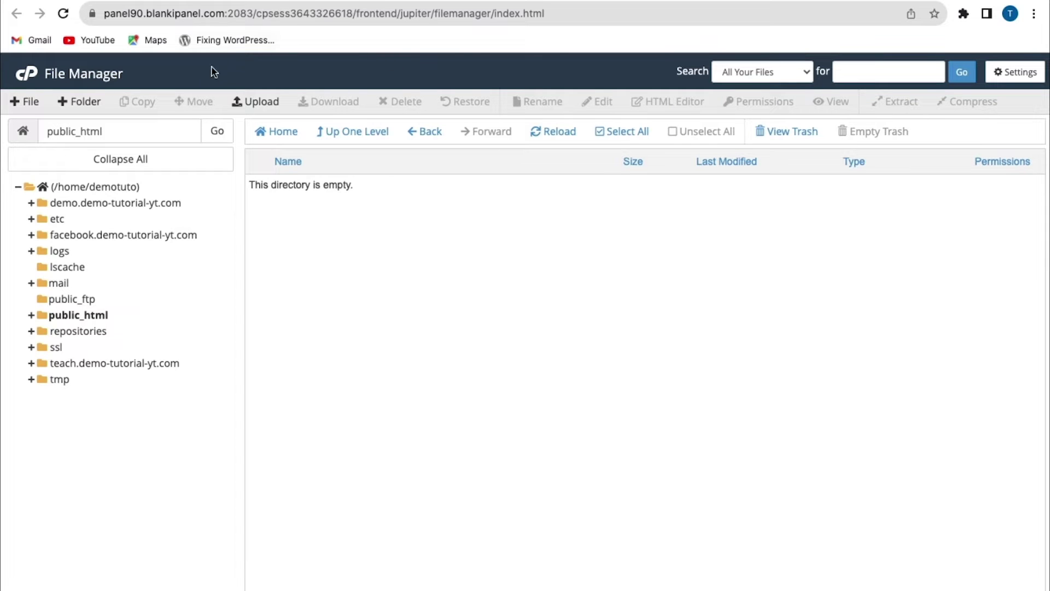
# - Upload Plant-Life.zip (2.24 MB) from the computer into public_html and return to its listing
pyautogui.click(236, 103)
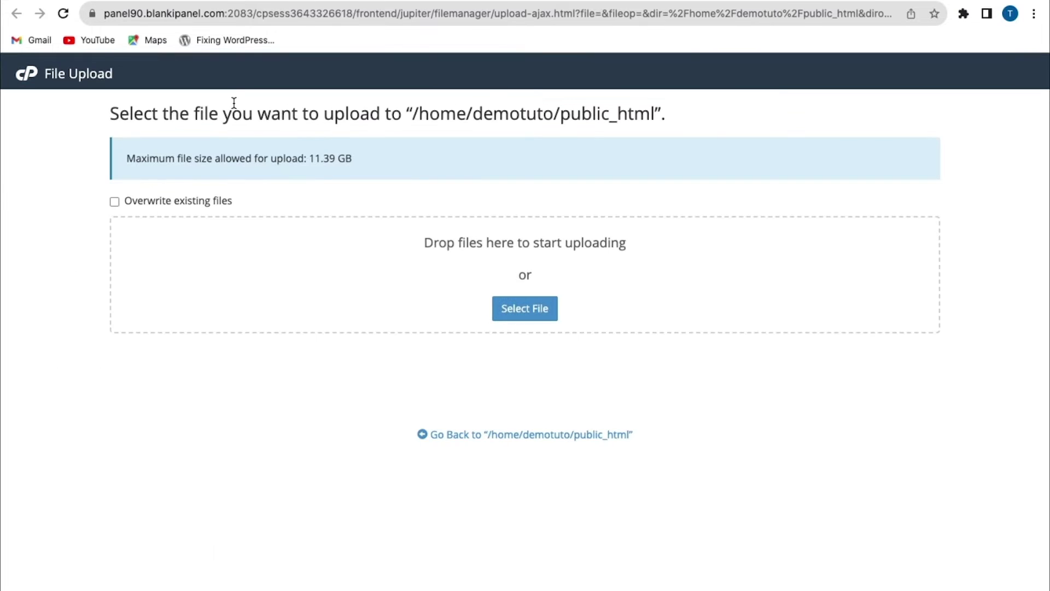
pyautogui.click(529, 310)
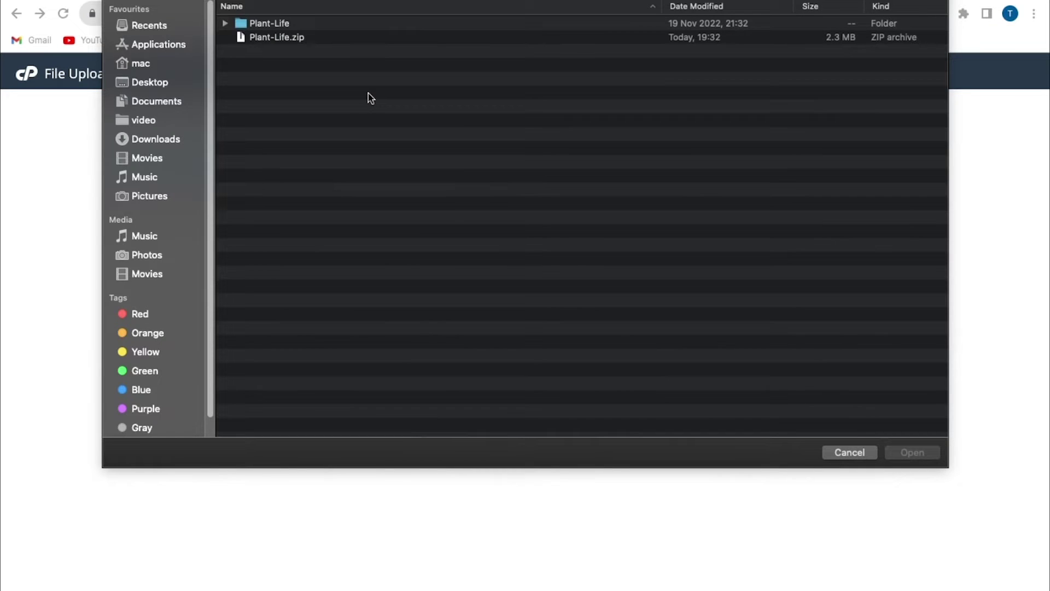
pyautogui.click(275, 38)
pyautogui.click(915, 452)
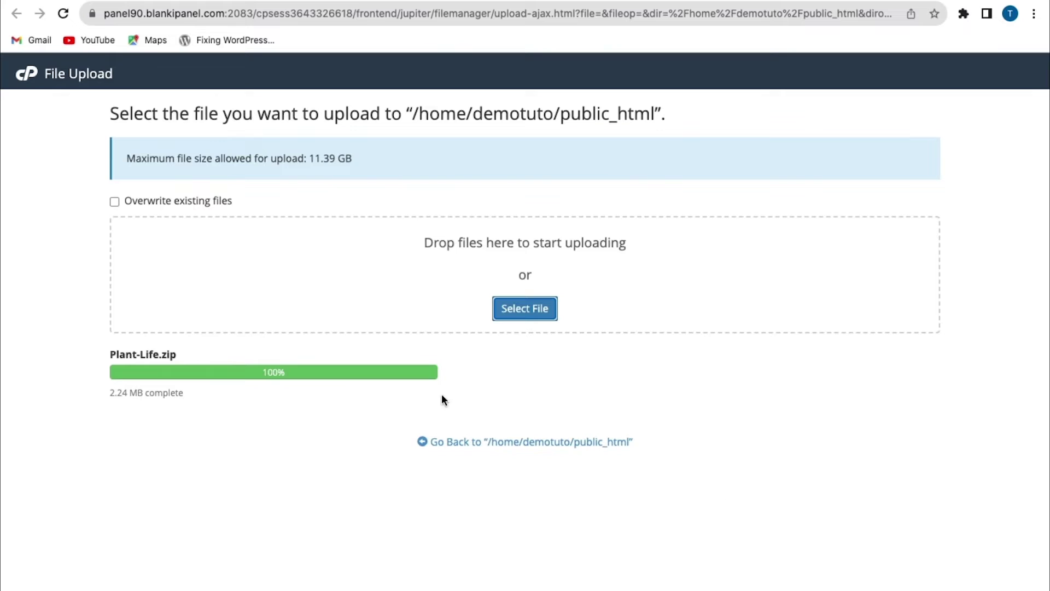
pyautogui.click(474, 446)
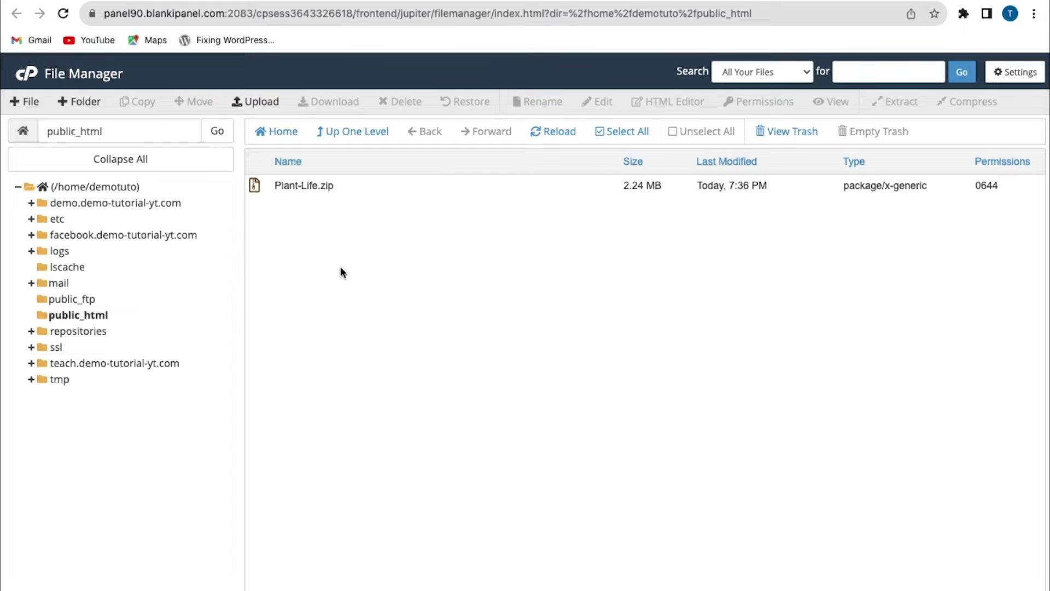
# - Extract Plant-Life.zip into /public_html, producing Plant-Life and __MACOSX folders
pyautogui.rightClick(281, 188)
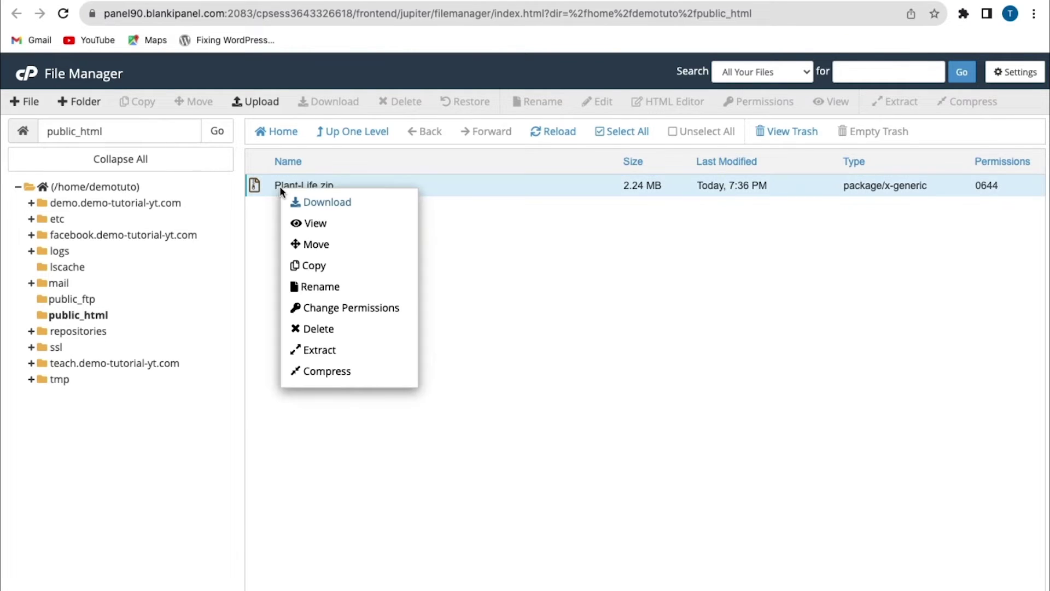
pyautogui.click(326, 351)
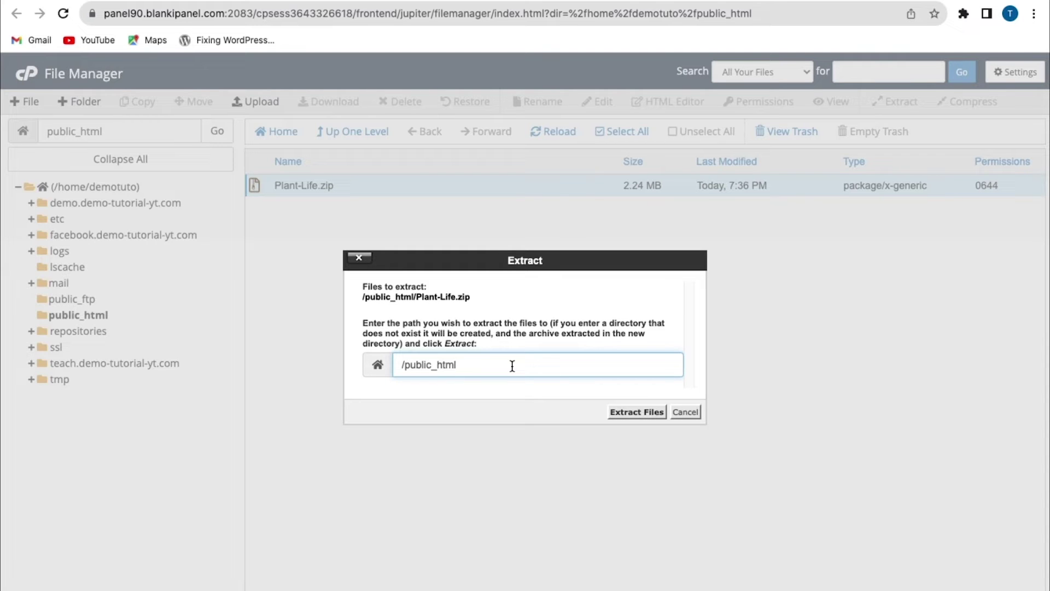
pyautogui.click(627, 412)
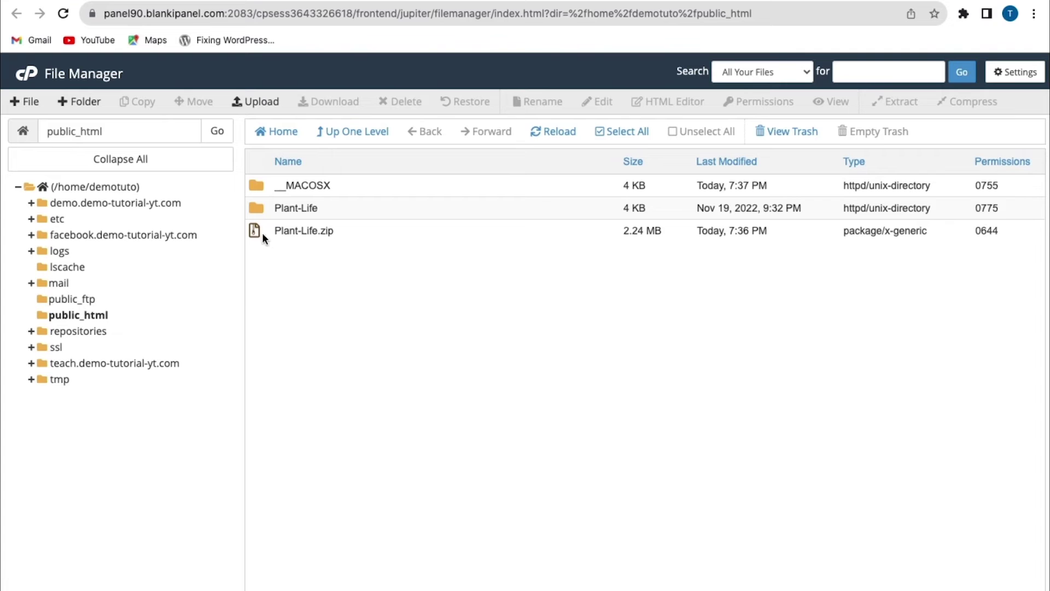
pyautogui.rightClick(255, 230)
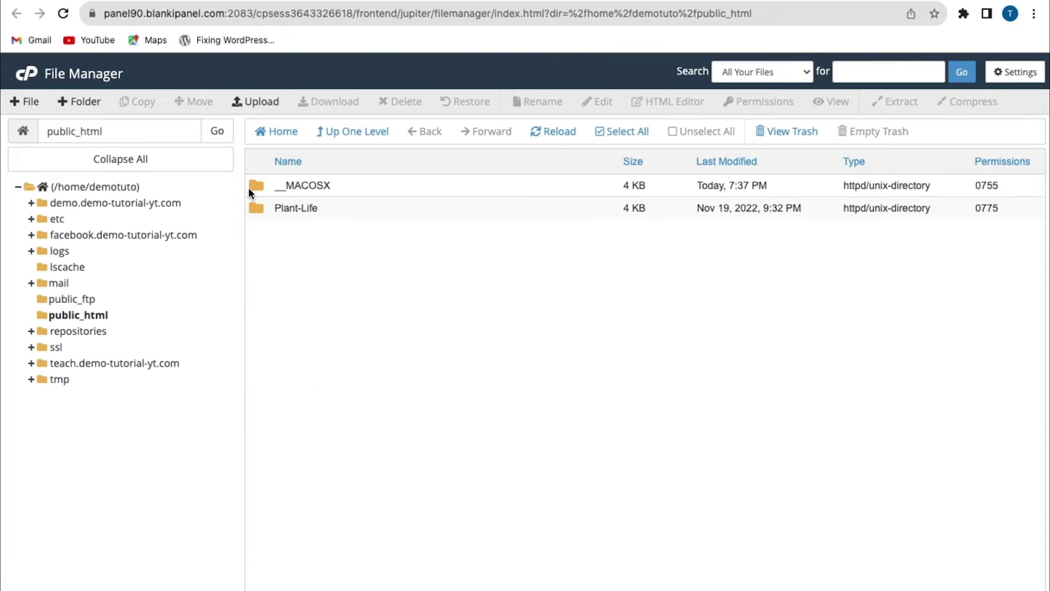
# - Delete the __MACOSX folder, then open the extracted Plant-Life folder
pyautogui.rightClick(251, 184)
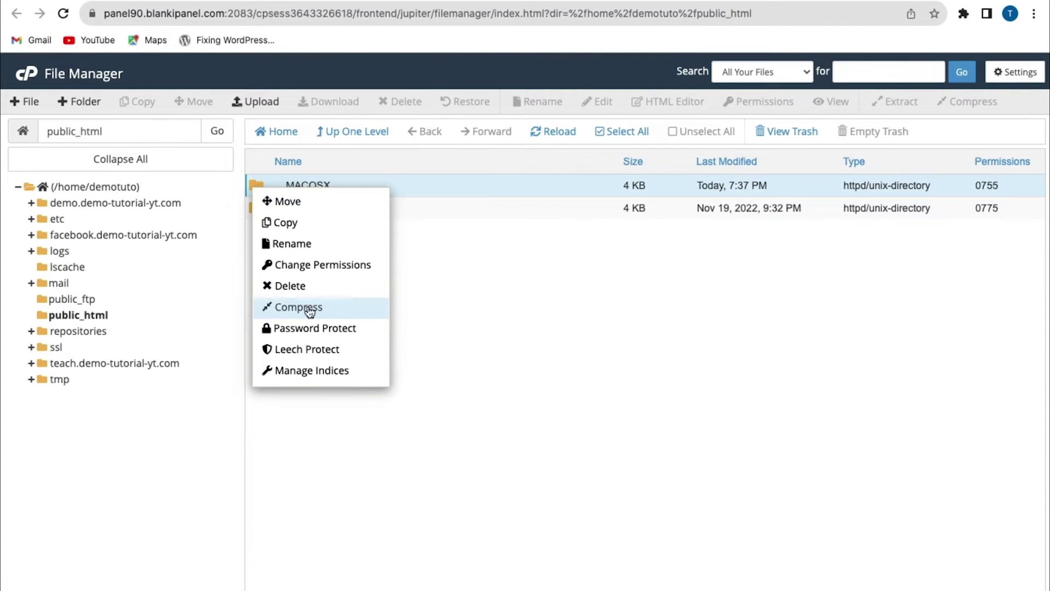
pyautogui.click(290, 286)
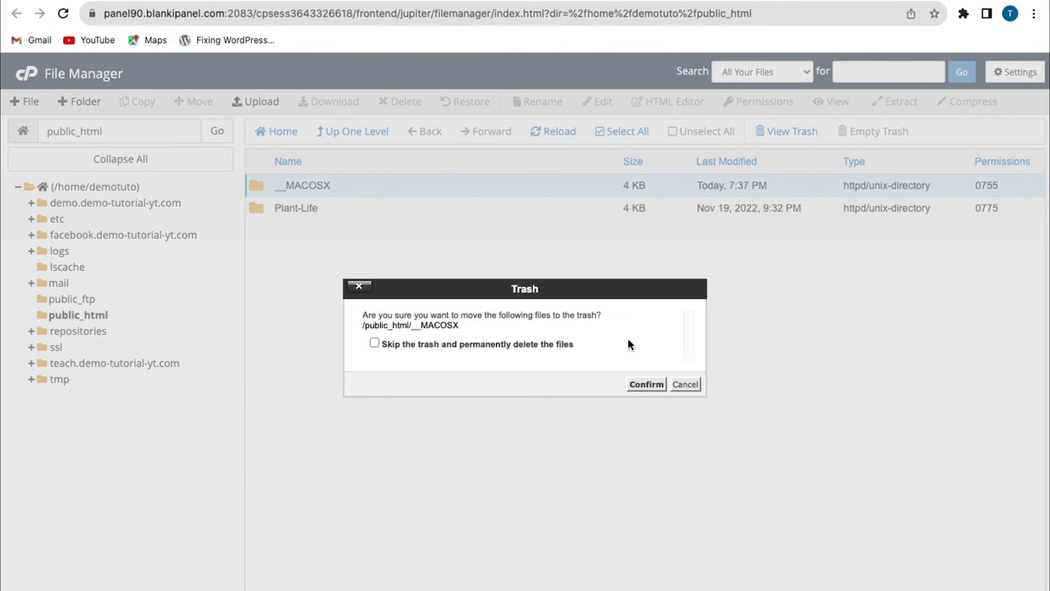
pyautogui.click(646, 384)
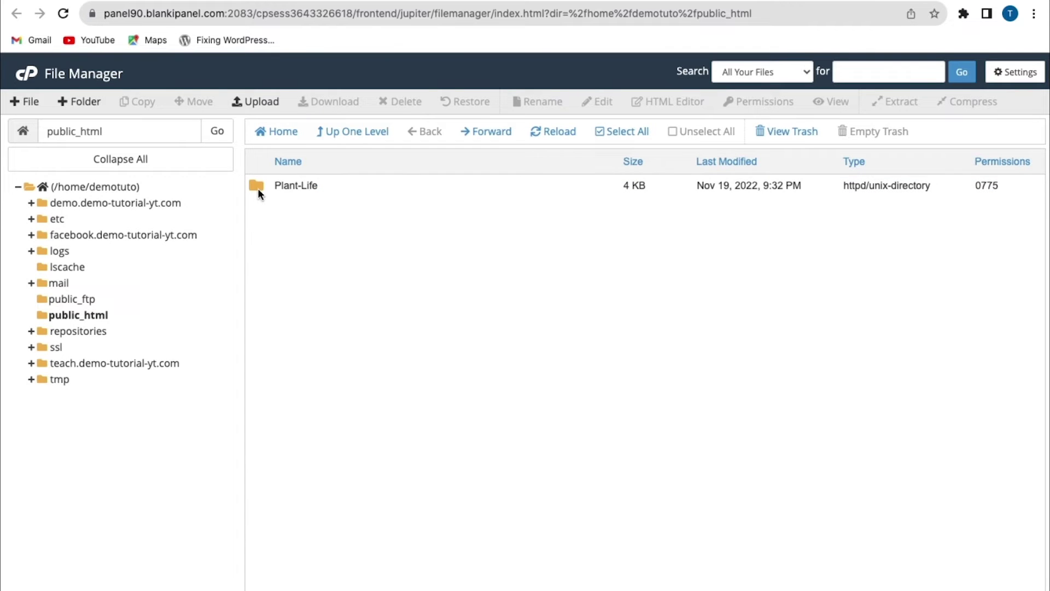
pyautogui.doubleClick(258, 187)
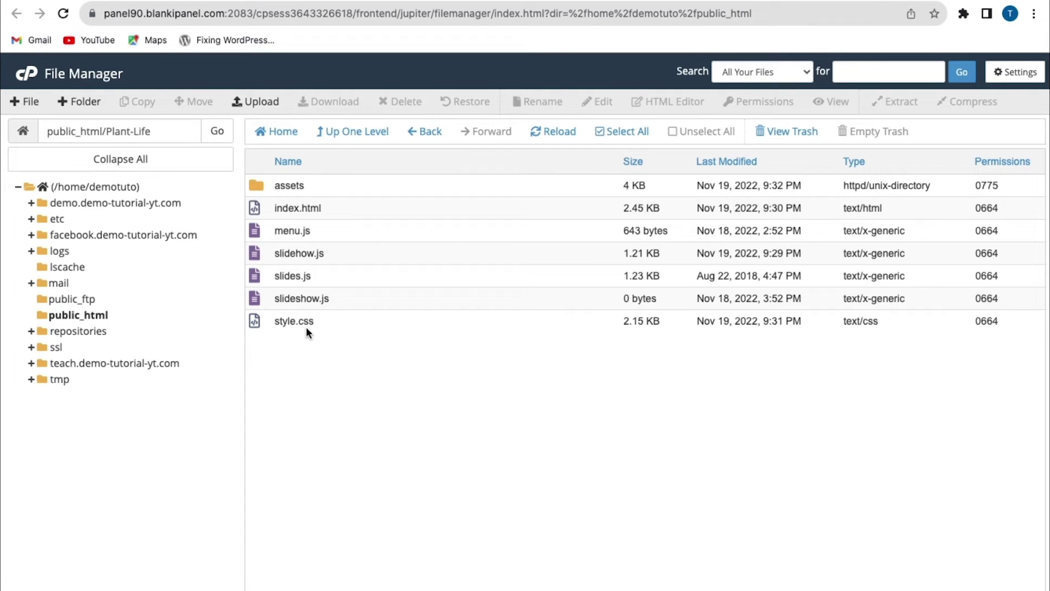
pyautogui.click(119, 23)
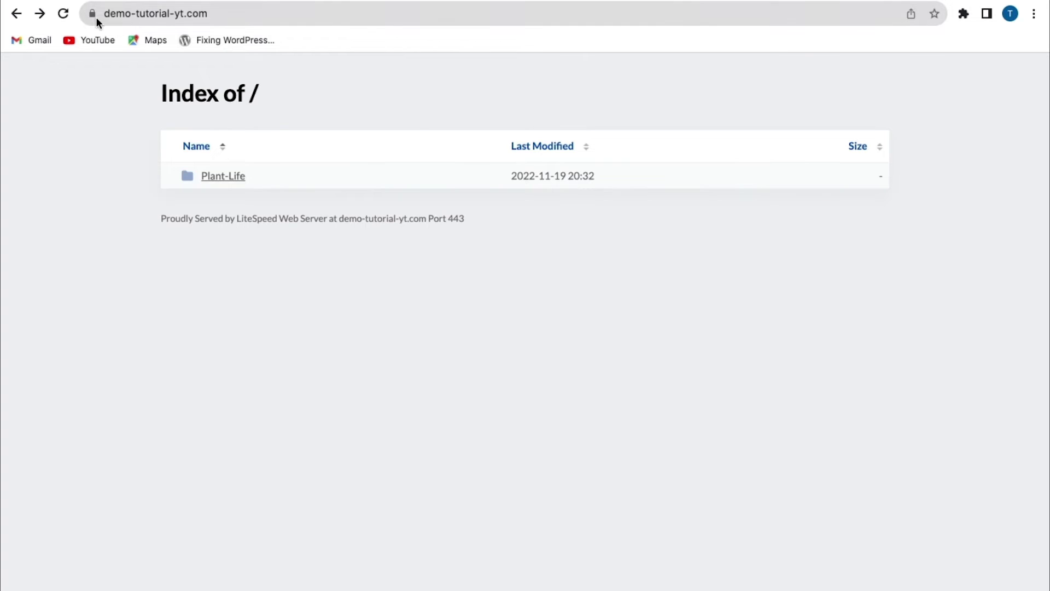
pyautogui.click(228, 176)
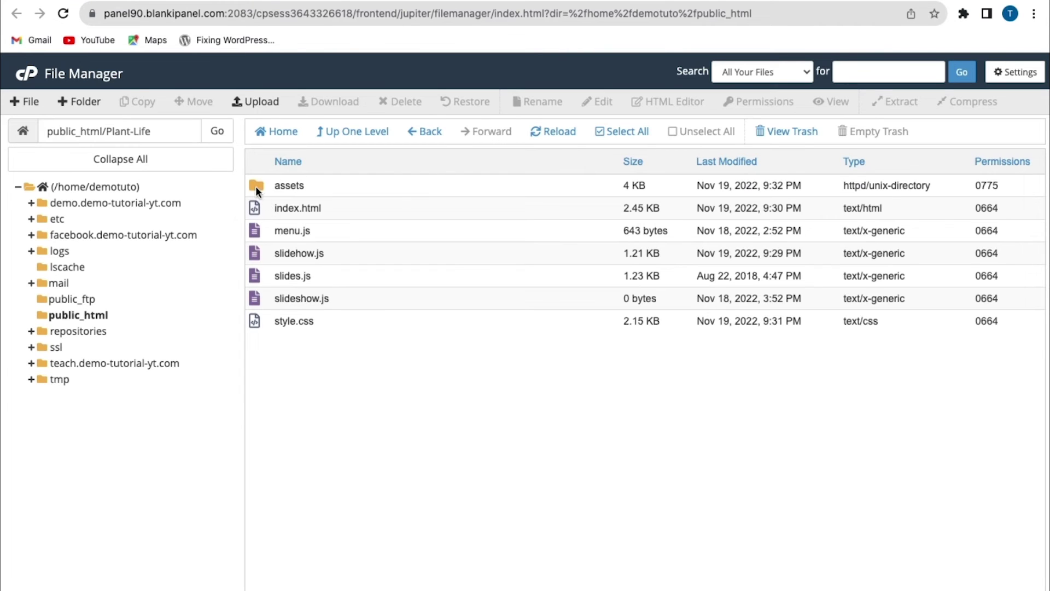
# - Move all seven Plant-Life items up to /public_html/, then return to the home directory
pyautogui.click(256, 186)
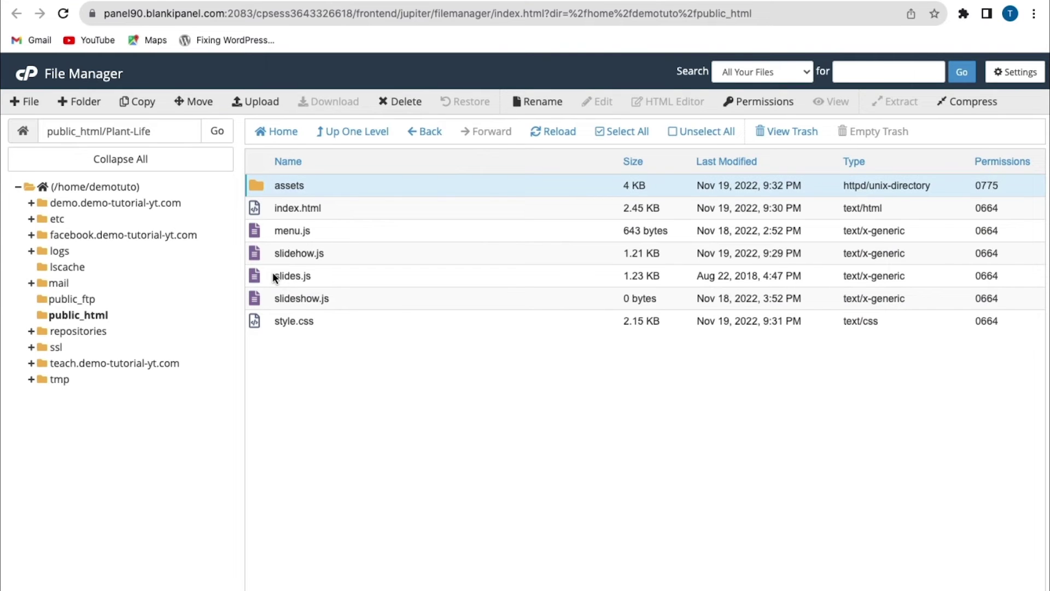
pyautogui.keyDown('shift'); pyautogui.click(253, 322); pyautogui.keyUp('shift')
pyautogui.rightClick(254, 322)
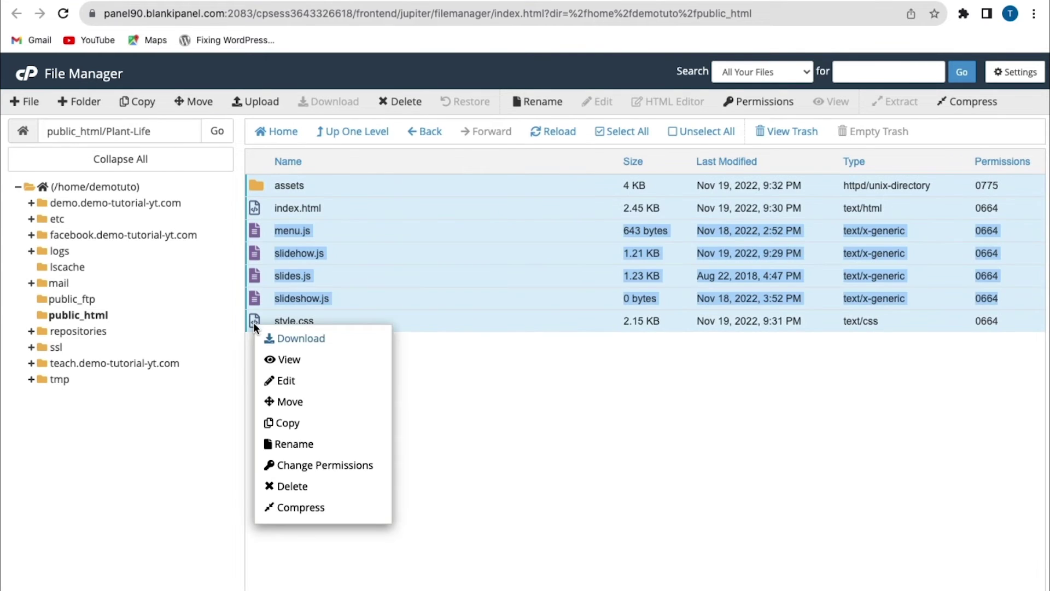
pyautogui.click(282, 402)
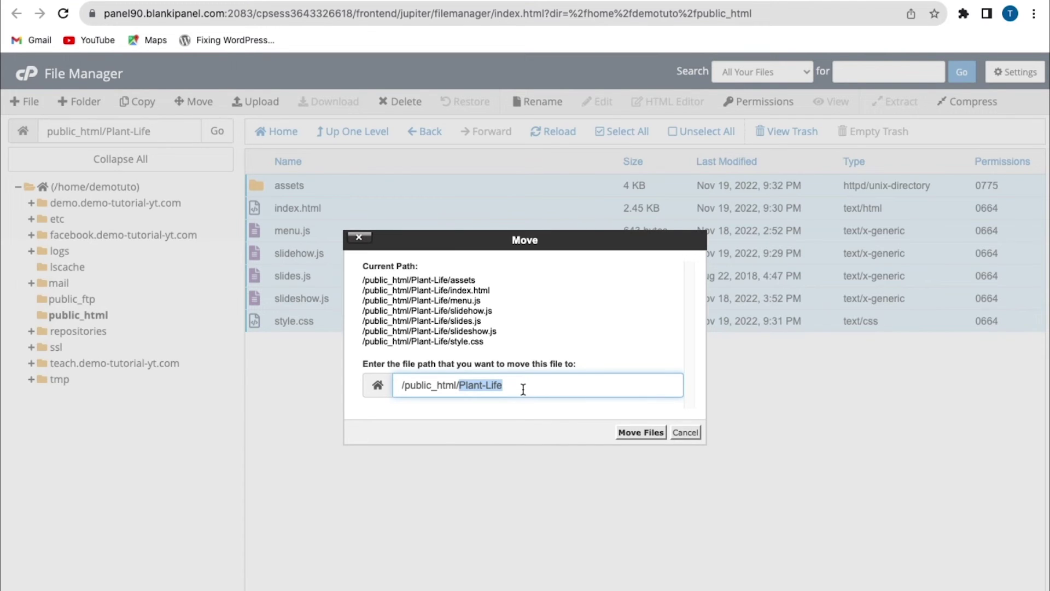
pyautogui.press('BackSpace')
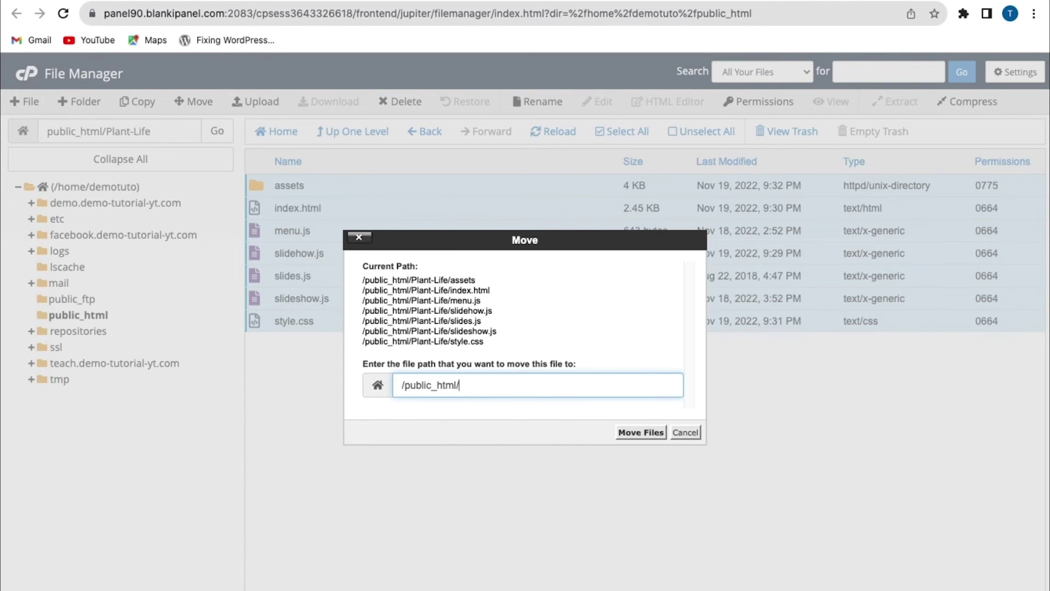
pyautogui.click(637, 432)
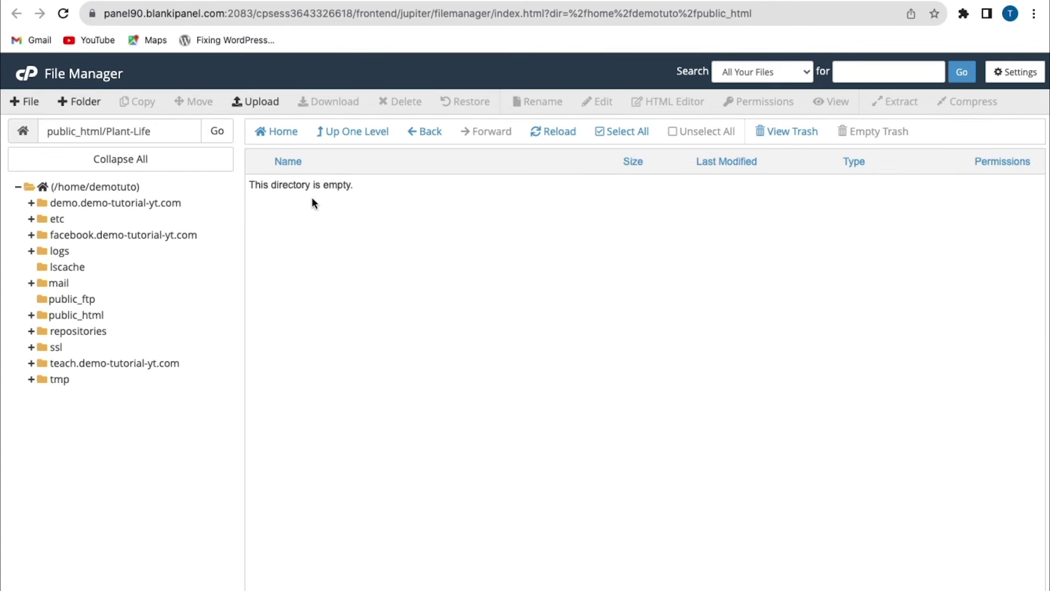
pyautogui.click(270, 134)
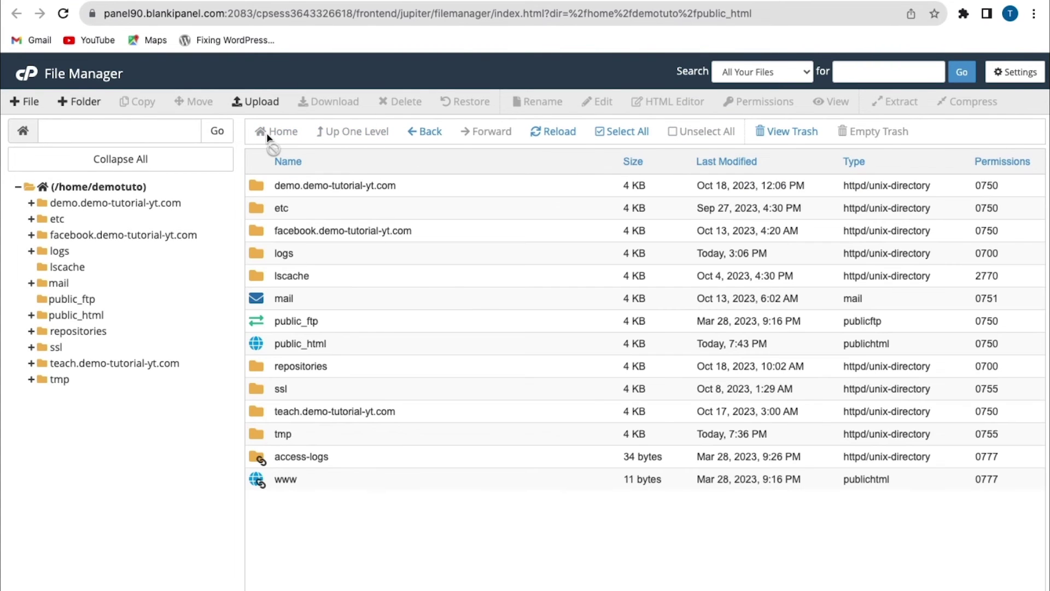
# - Delete the now-empty Plant-Life folder from public_html
pyautogui.doubleClick(253, 342)
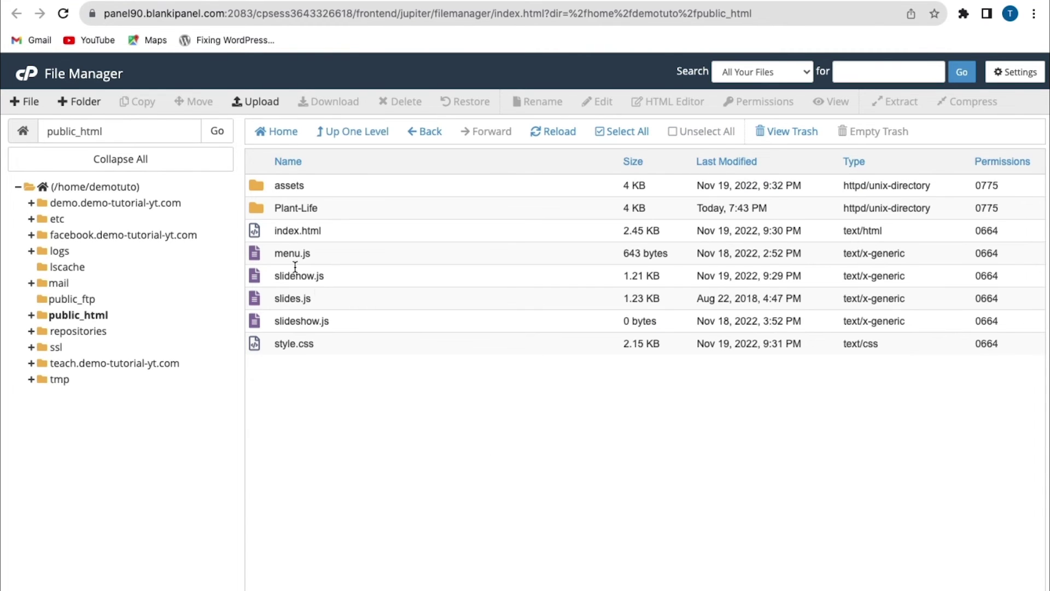
pyautogui.click(260, 211)
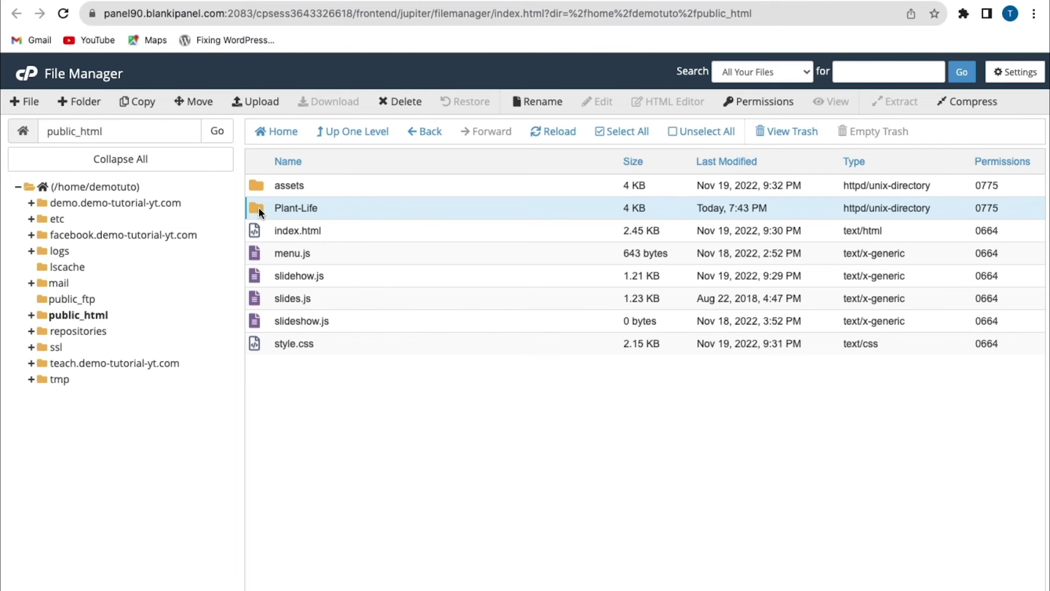
pyautogui.rightClick(259, 210)
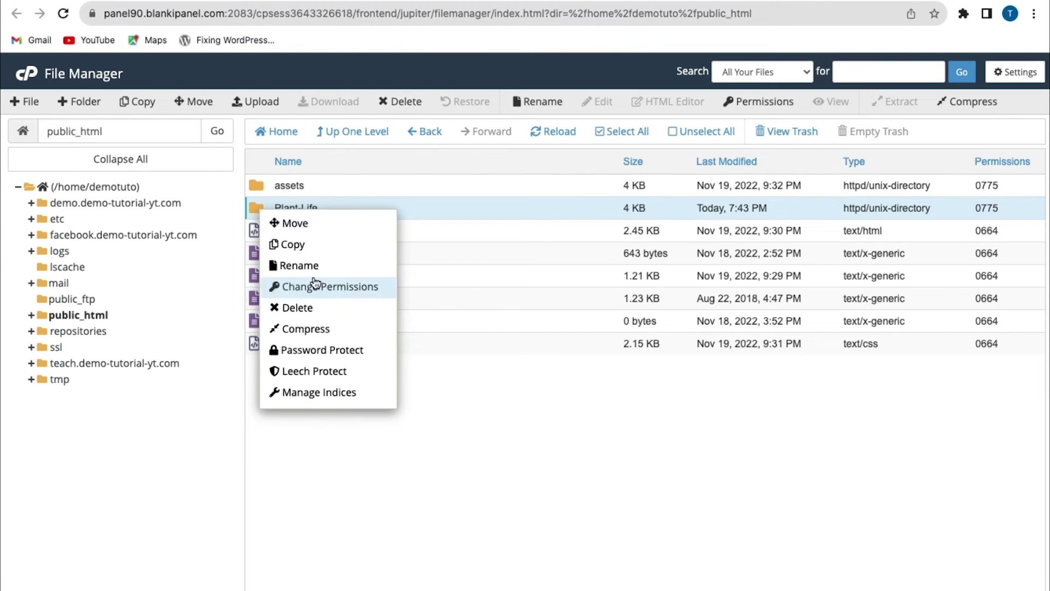
pyautogui.click(299, 307)
pyautogui.click(645, 381)
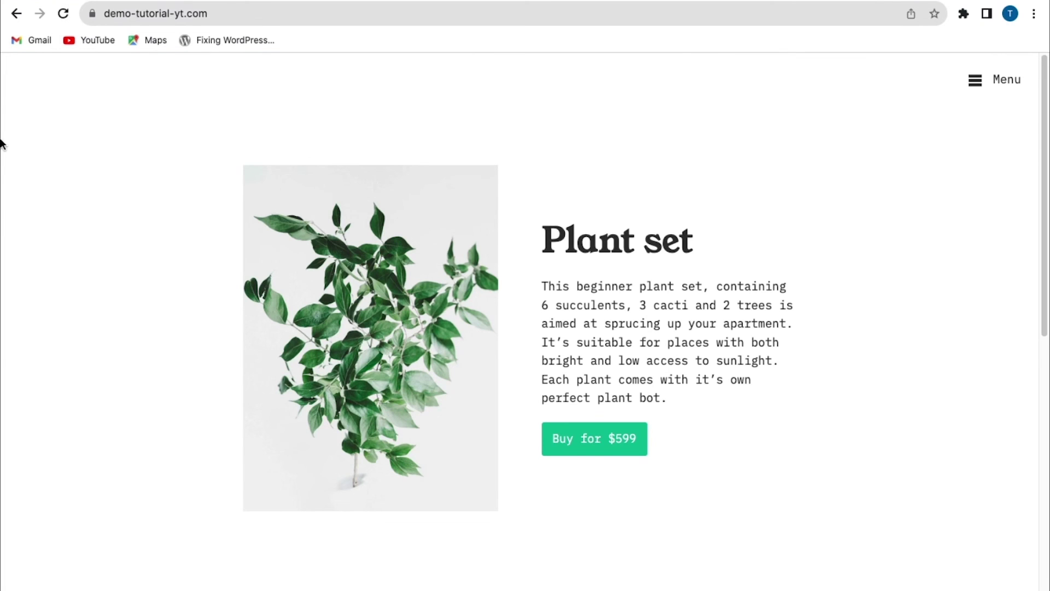
pyautogui.click(62, 13)
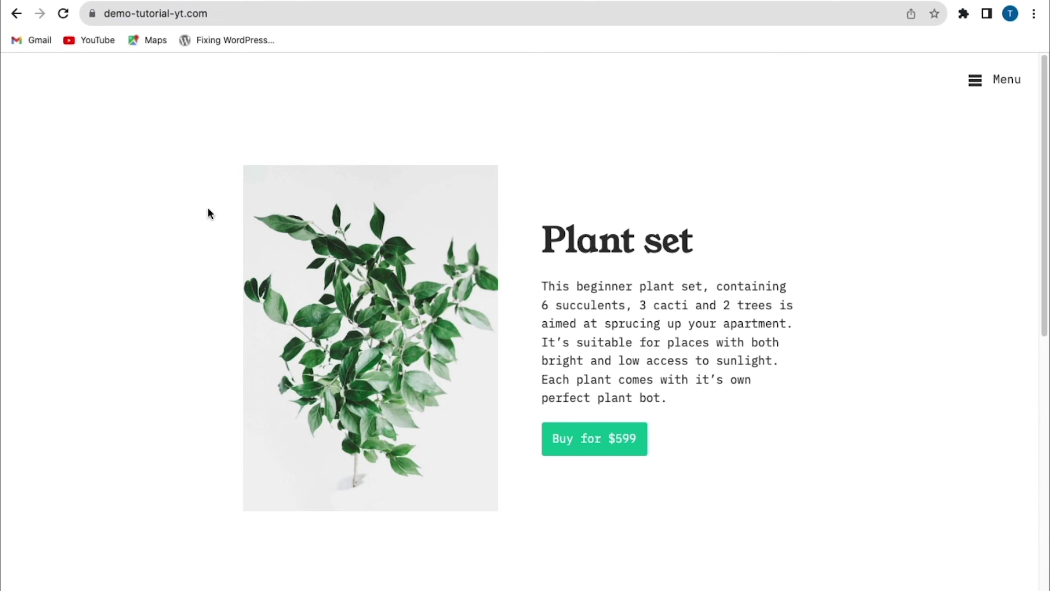